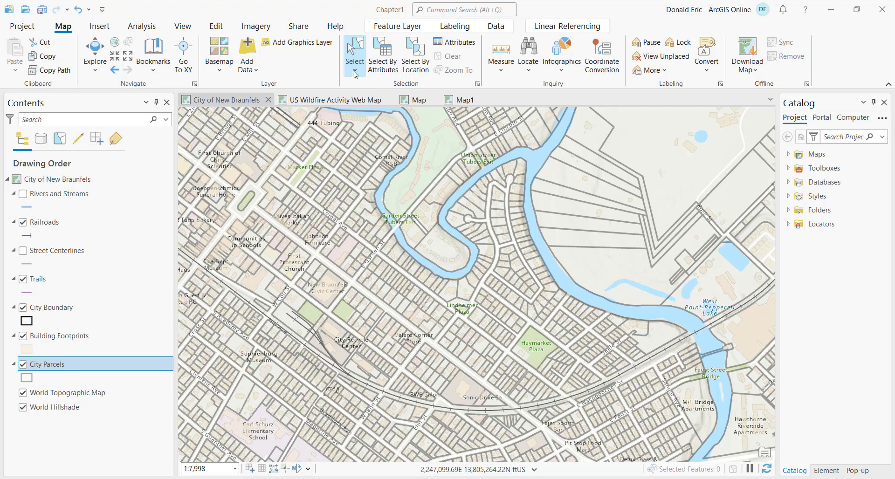
Step: Review the interactive selection shapes and list the map's layers by selection
left_click(355, 73)
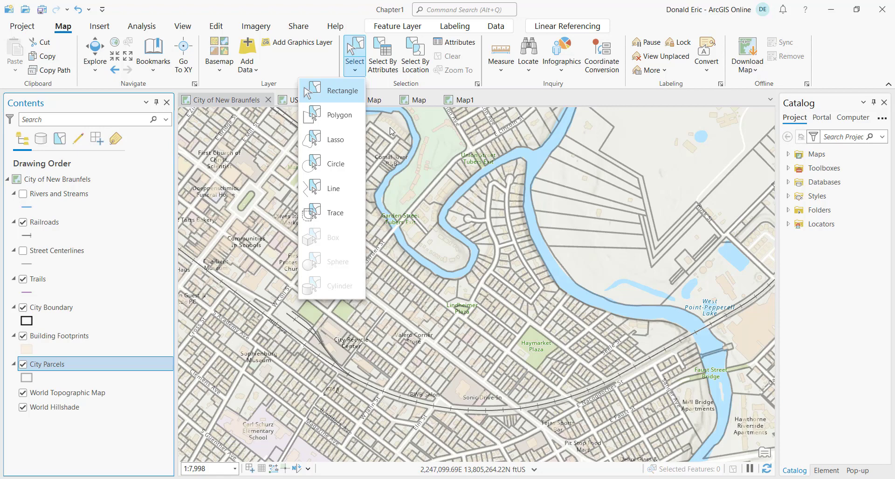
left_click(631, 18)
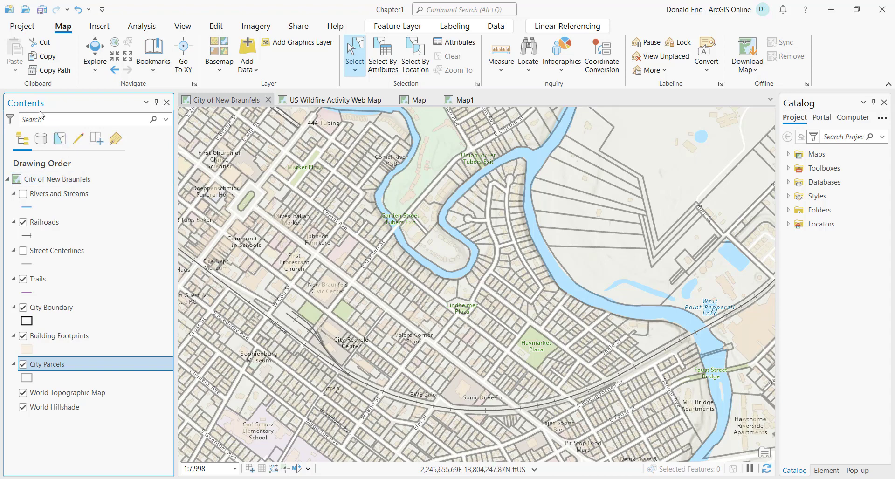
left_click(59, 139)
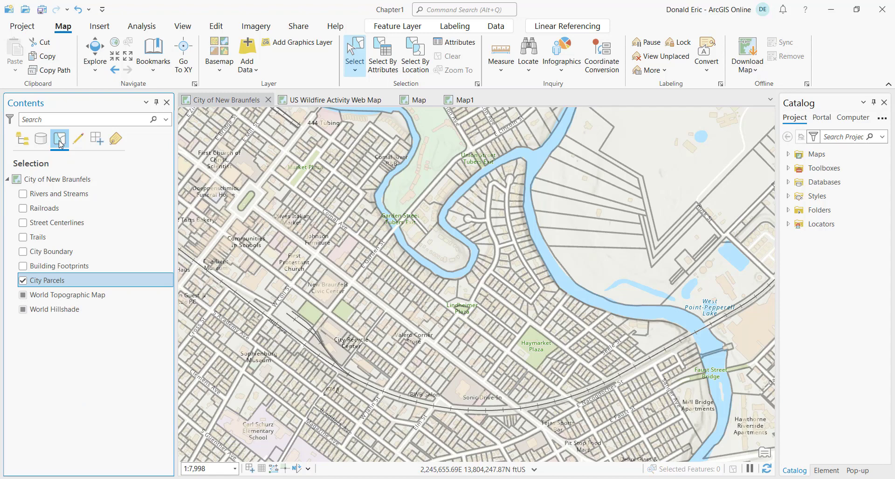
left_click(206, 110)
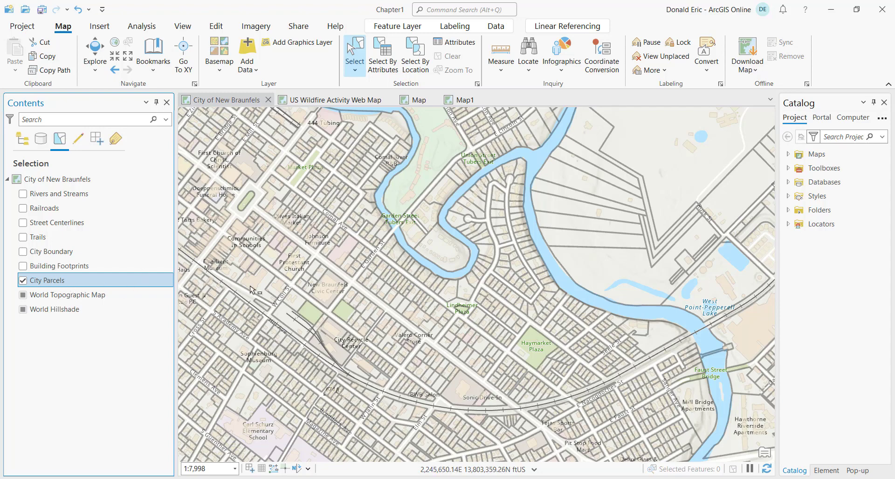
Step: Select four adjoining city parcels between the river bend and Lindheimer Plaza one at a time, and remove one from the selection
left_click(450, 296)
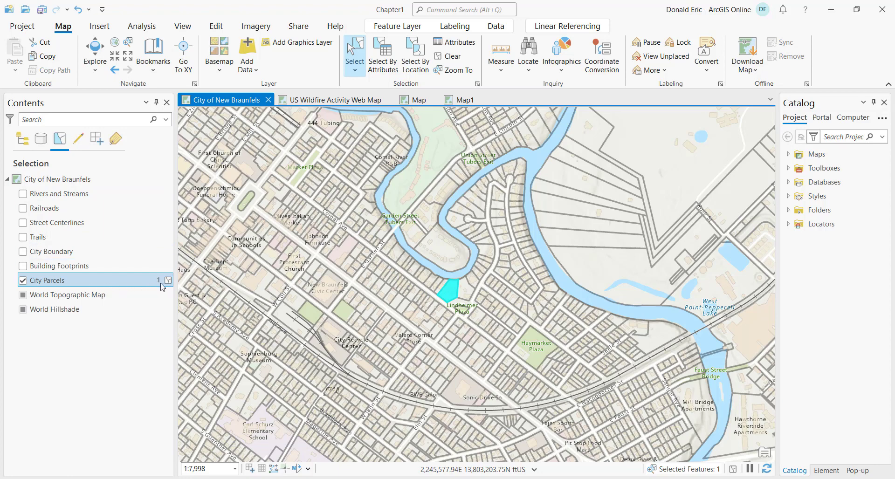
mouse_move(159, 285)
left_click(465, 294, "shift")
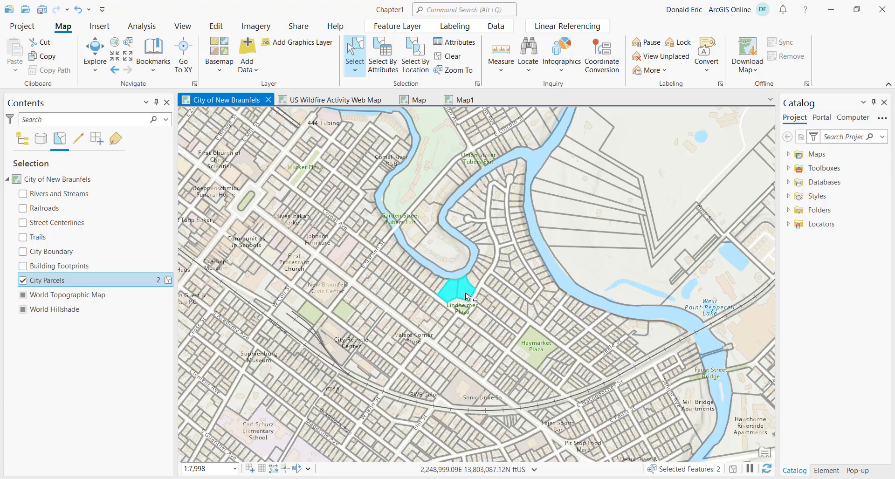
left_click(475, 283, "shift")
left_click(480, 278, "shift")
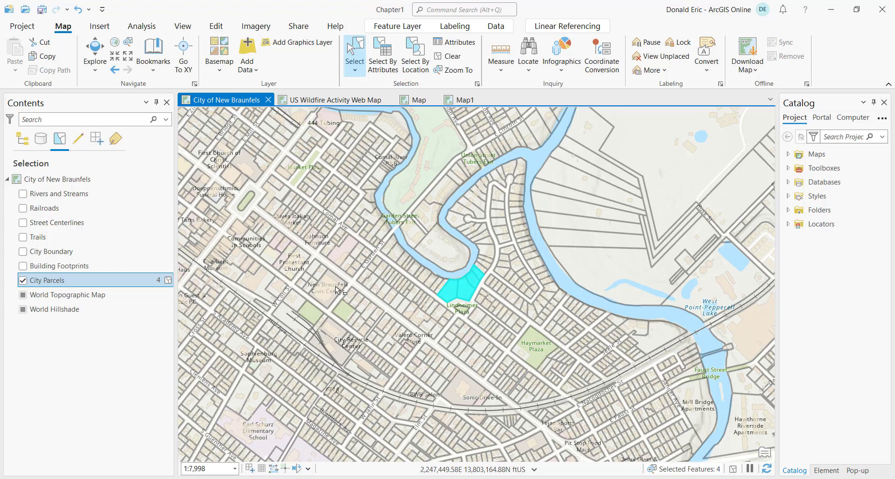
left_click(465, 293, "ctrl")
Step: Clear the selection and use Rectangle selection on the parcels west of Lindheimer Plaza, down to Valero Corner Store
left_click(449, 61)
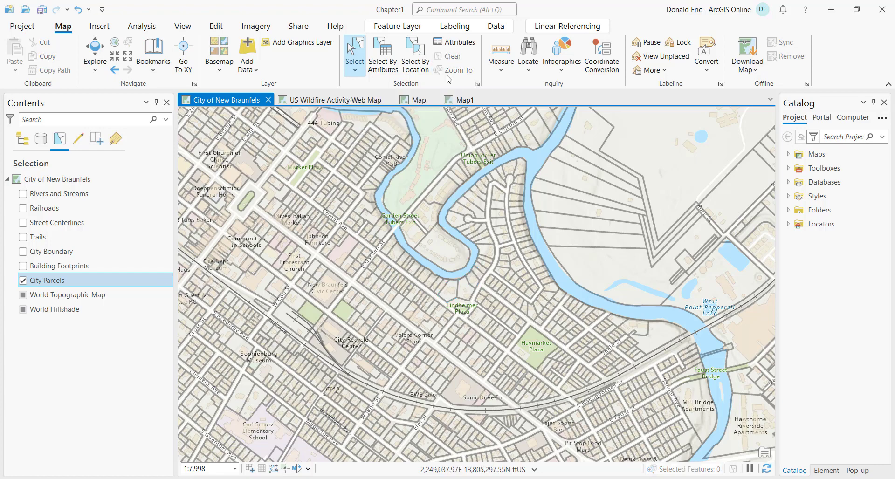
left_click(357, 72)
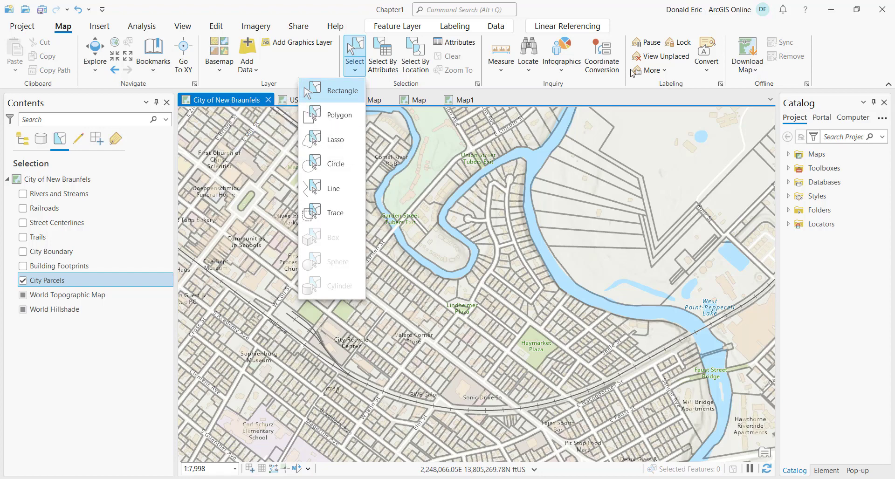
left_click(345, 91)
left_click_drag(378, 278, 469, 328)
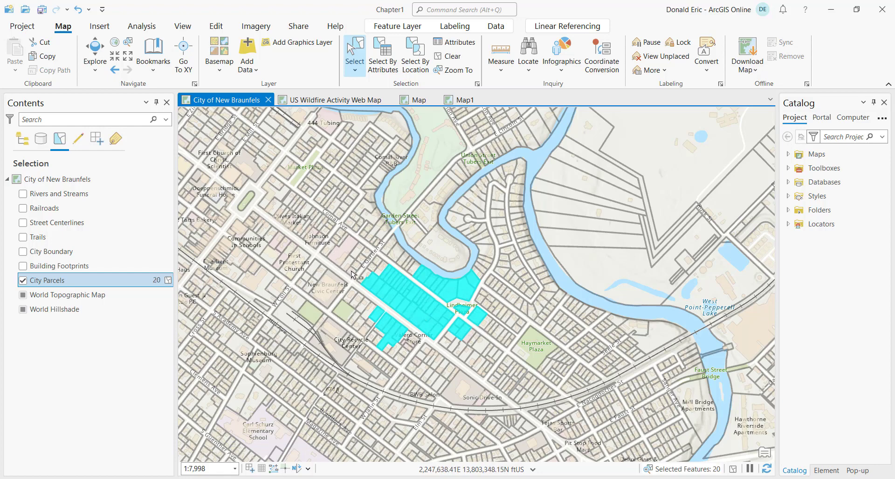
left_click_drag(381, 278, 467, 337)
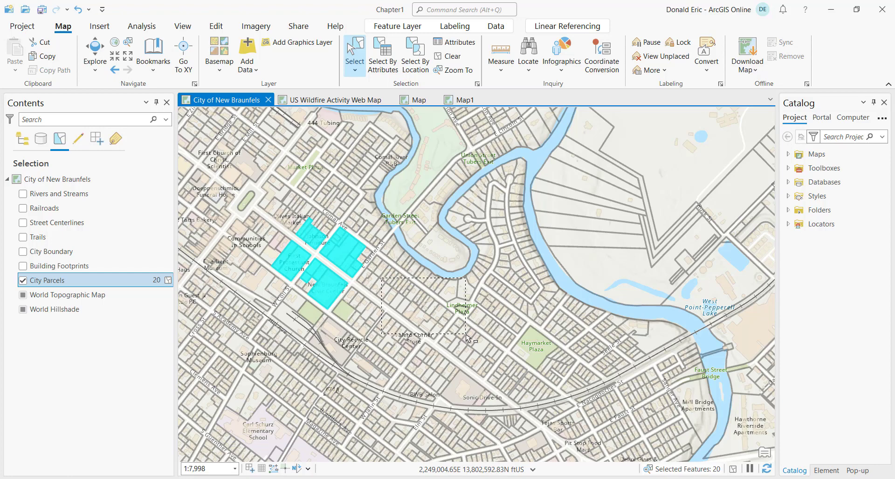
left_click_drag(466, 336, 466, 337)
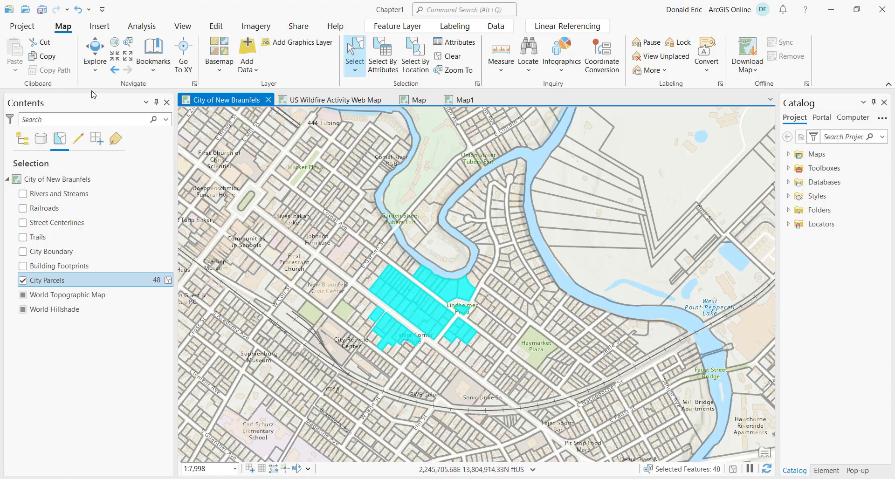
Step: Set the interactive selection mode to Wholly within (2D only) in the project's selection options
left_click(23, 27)
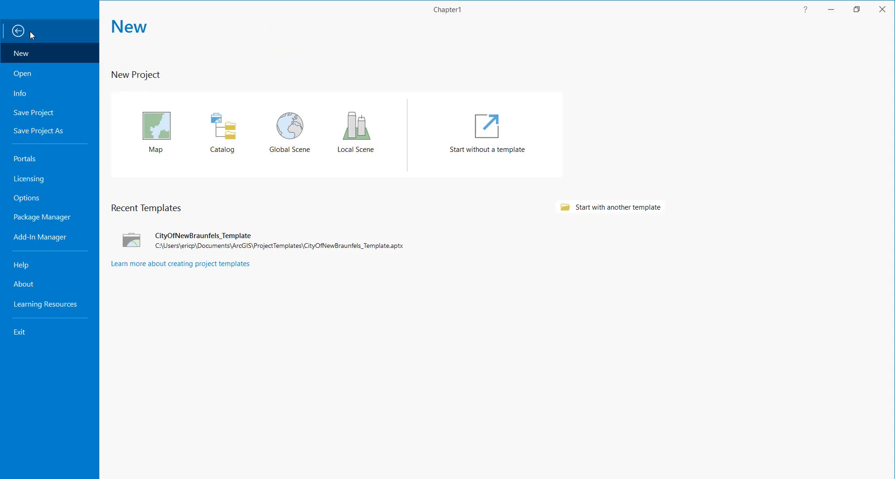
left_click(32, 198)
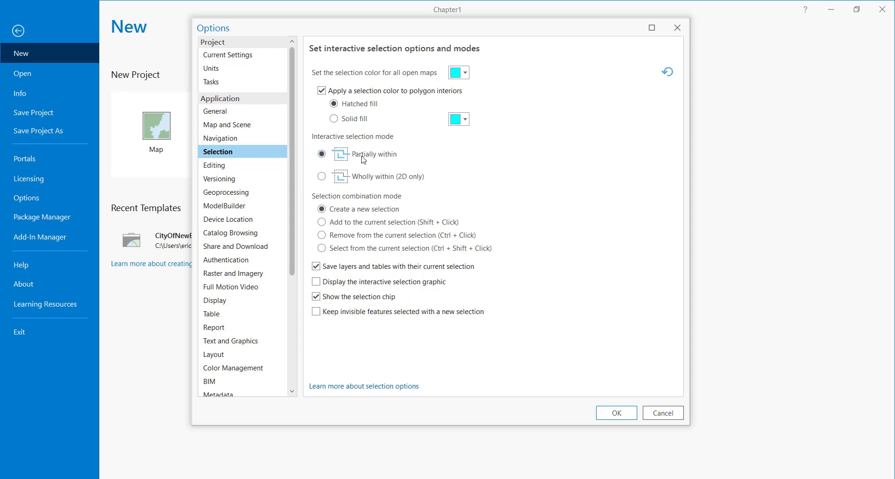
left_click(322, 177)
left_click(607, 418)
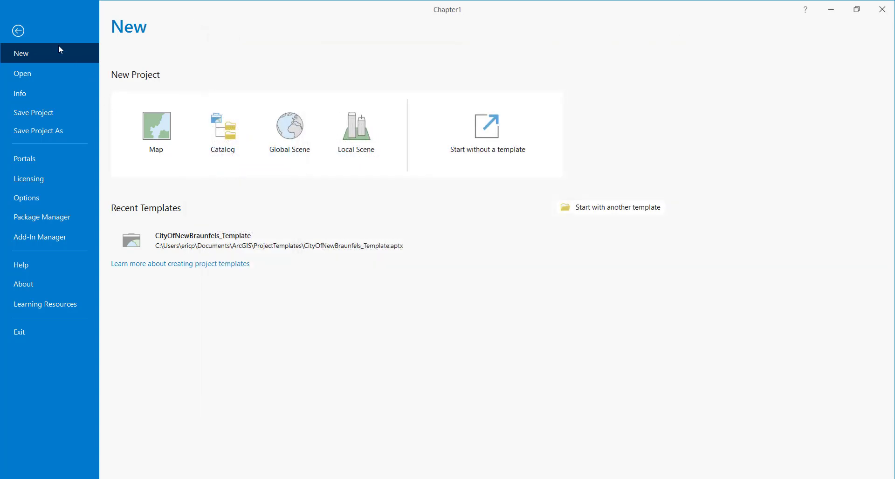
left_click(21, 32)
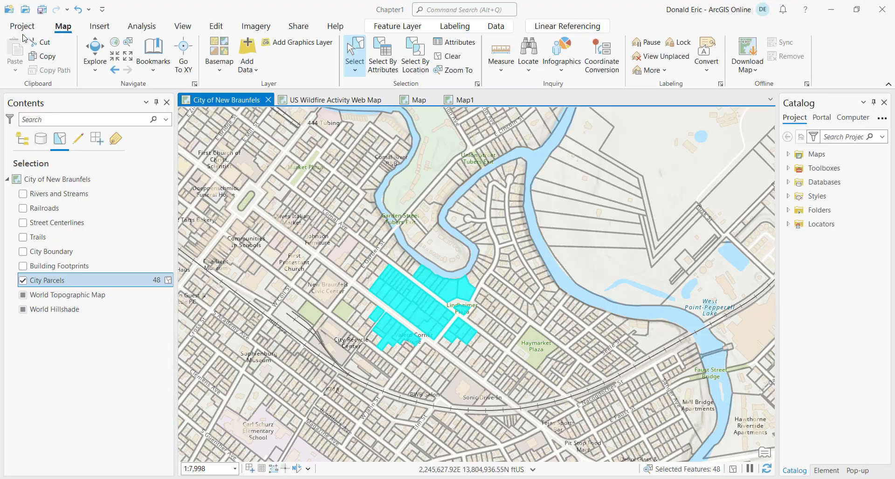
Step: Clear the selection, box-select the parcels west of Lindheimer Plaza, and replace them with a small box just north of the plaza
left_click(447, 56)
left_click_drag(352, 270, 444, 330)
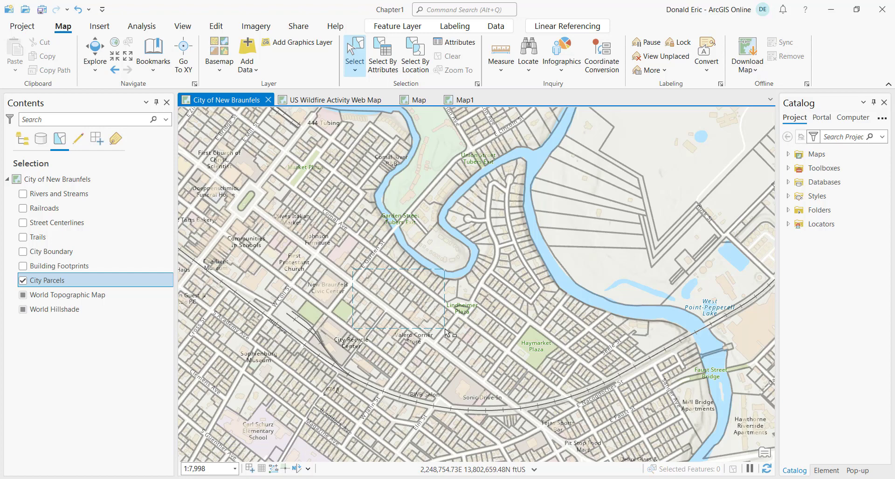
left_click_drag(445, 332, 445, 332)
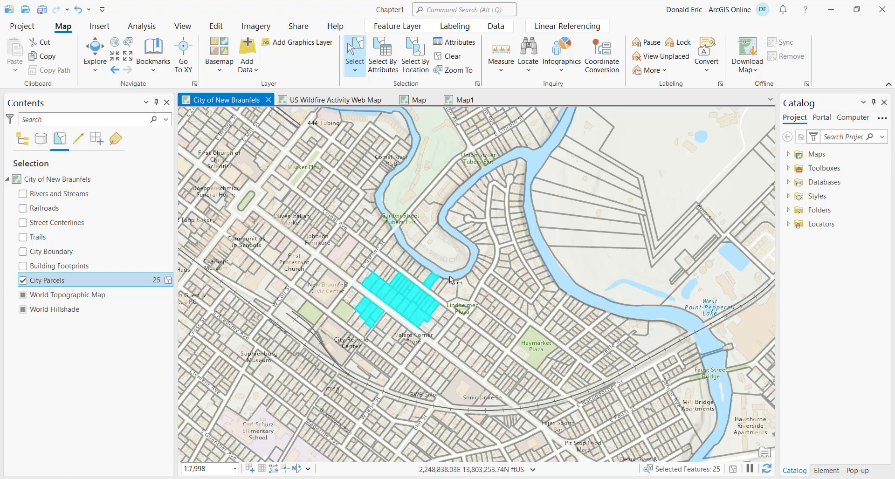
left_click_drag(452, 284, 488, 311)
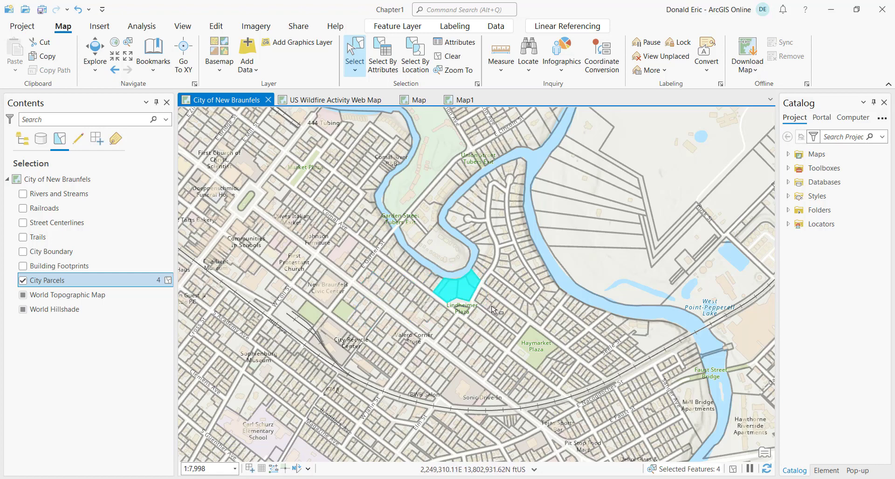
Step: Set the interactive selection mode to Partially within in the selection options
left_click(23, 30)
left_click(25, 199)
left_click(322, 154)
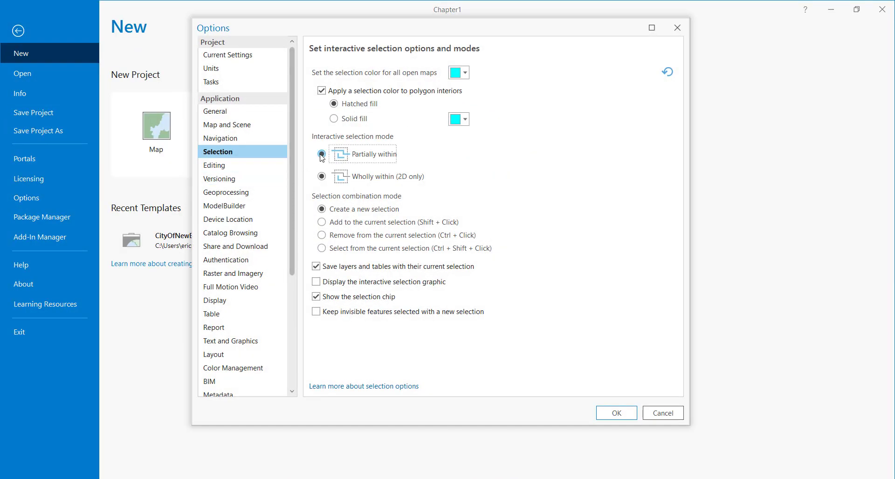
left_click(616, 413)
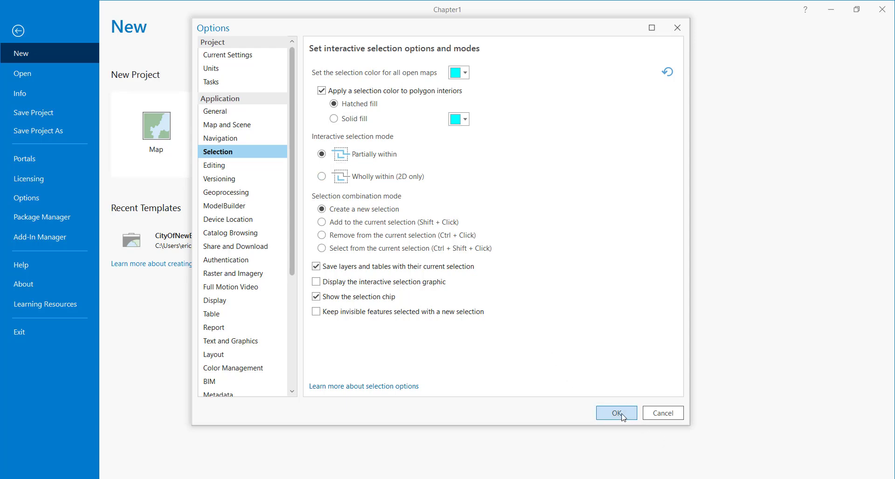
left_click(24, 38)
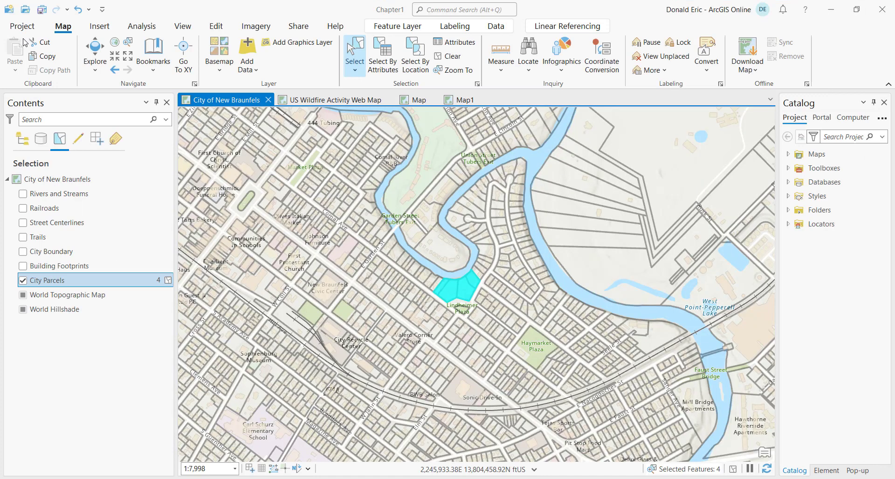
Step: Clear the selection and select parcels with an eight-corner polygon drawn around the river bend at Garden Street
left_click(449, 56)
left_click(354, 70)
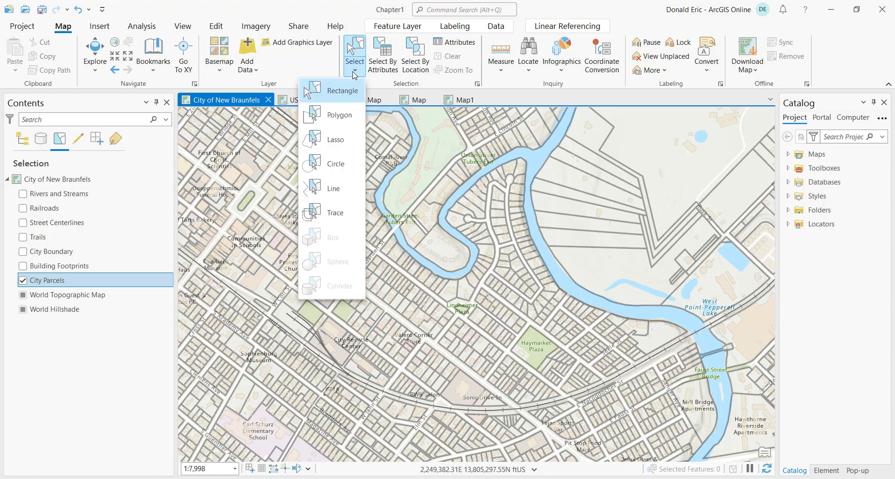
left_click(337, 120)
left_click(364, 252)
left_click(379, 287)
left_click(440, 267)
left_click(456, 246)
left_click(459, 204)
left_click(442, 174)
left_click(377, 155)
double_click(332, 166)
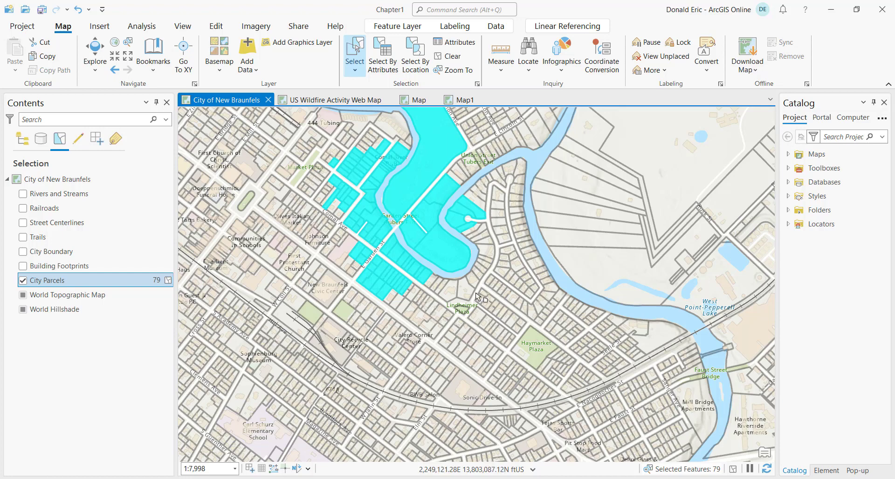
Step: Clear the polygon selection and select the parcels west of Lindheimer Plaza with a rectangle
left_click(455, 57)
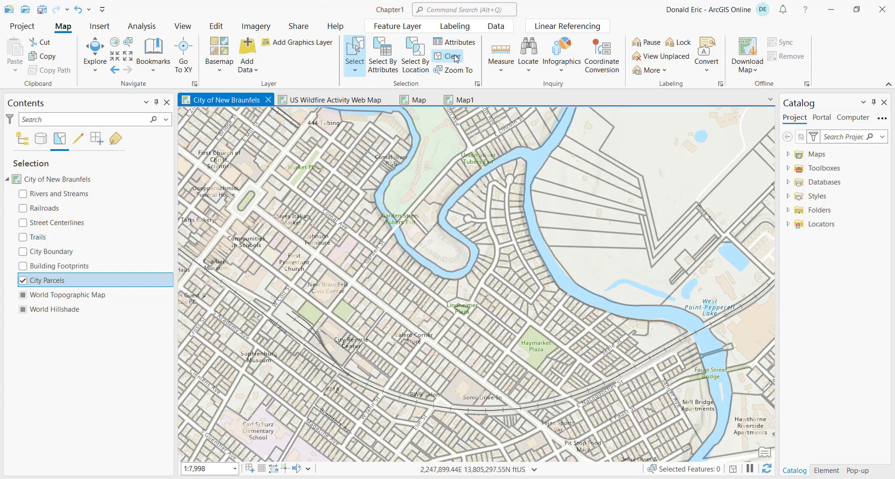
left_click(355, 70)
left_click(344, 94)
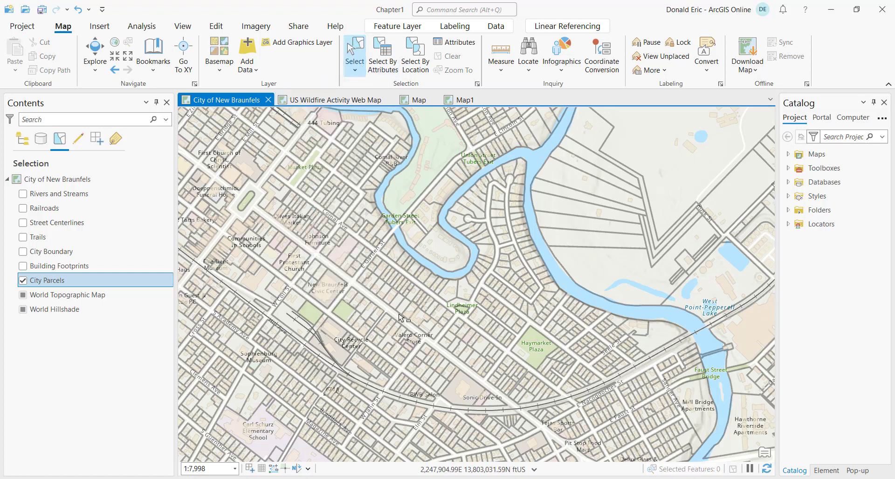
left_click_drag(380, 282, 440, 333)
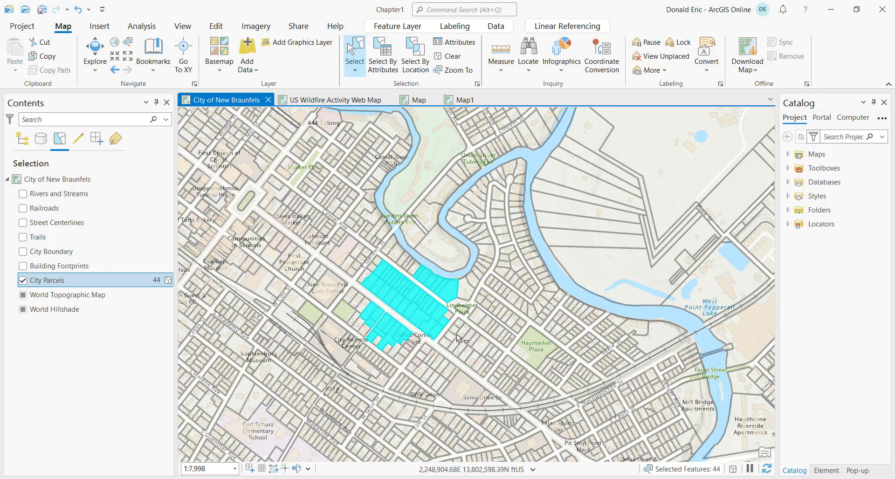
Step: Add a box of parcels southwest of Haymarket Plaza to the selection, and remove those nearest Lindheimer and Haymarket Plazas with another box
left_click_drag(446, 319, 506, 365)
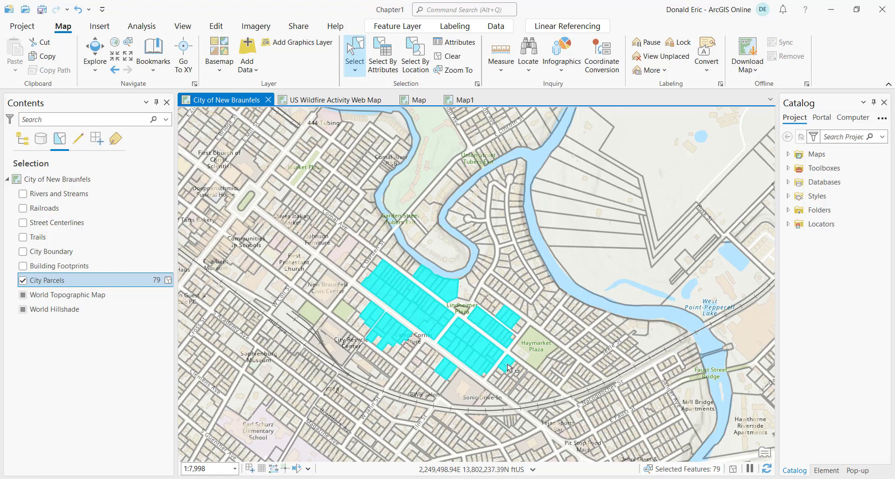
left_click_drag(465, 307, 525, 344)
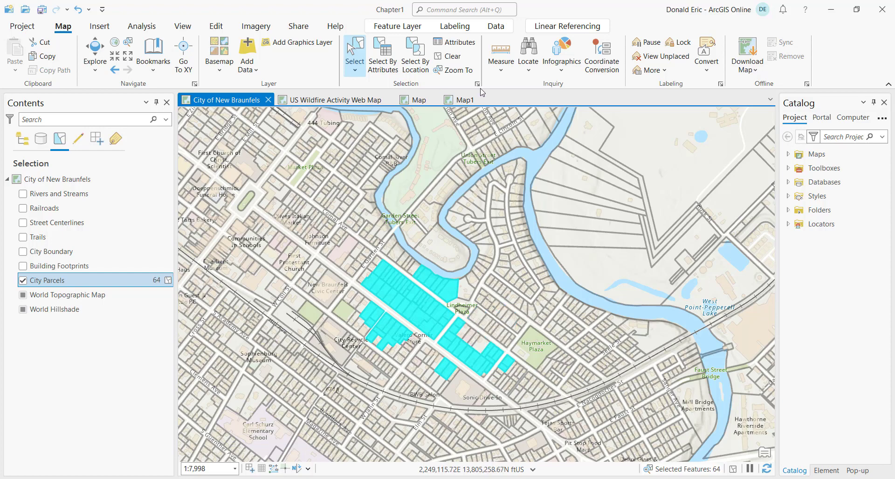
Step: Clear the selection and use a rectangle to select the parcels from New Braunfels Civic Center to just west of Lindheimer Plaza
left_click(448, 56)
left_click(358, 74)
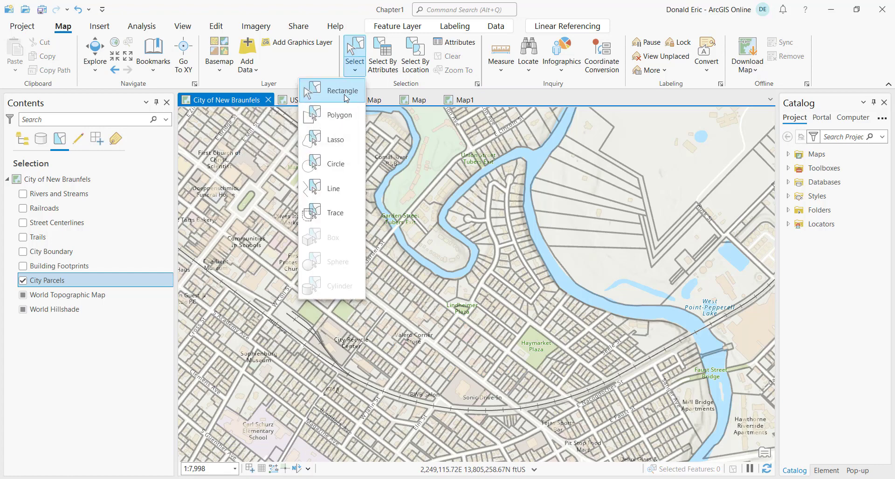
left_click(346, 92)
left_click_drag(345, 279, 439, 336)
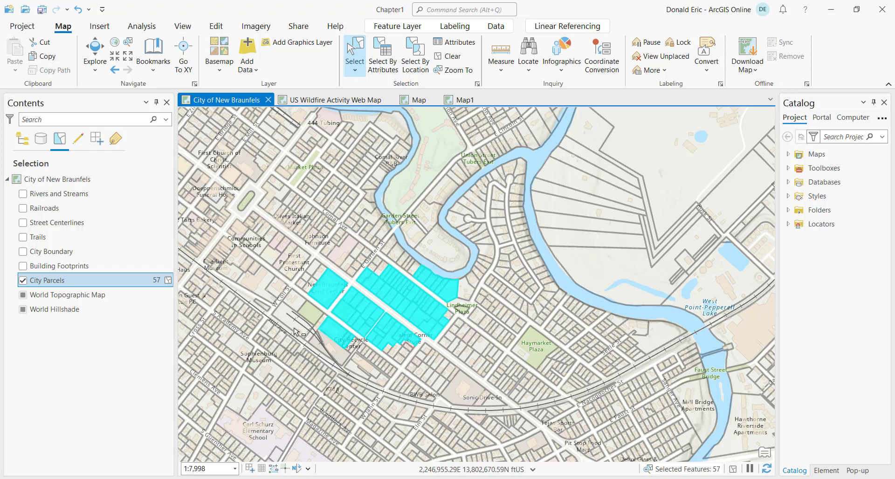
Step: Zoom the map to the selected features of the City Parcels layer
right_click(112, 284)
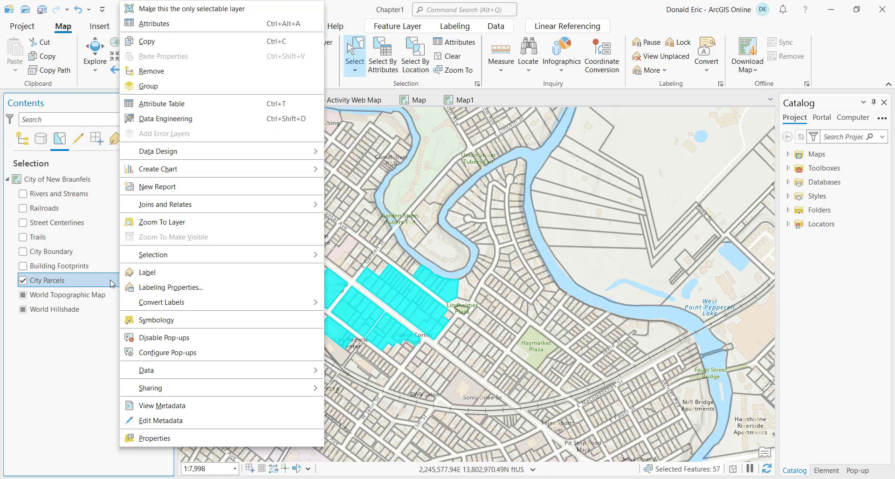
mouse_move(212, 374)
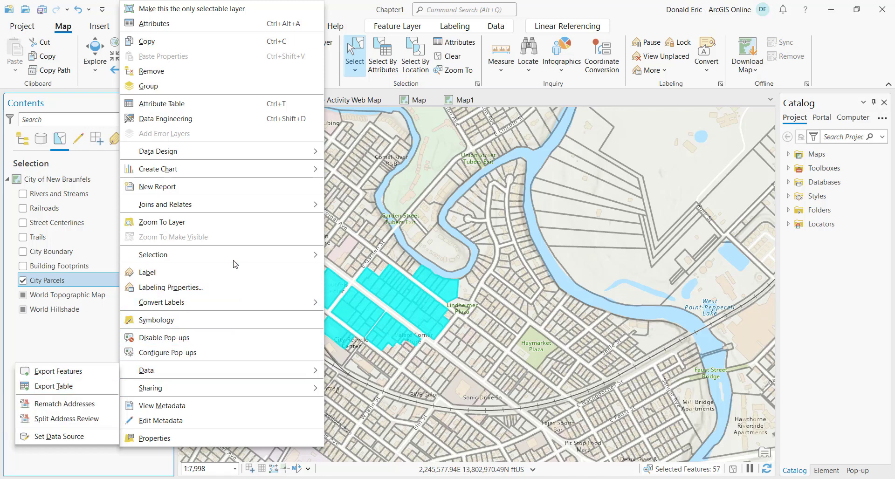
mouse_move(238, 259)
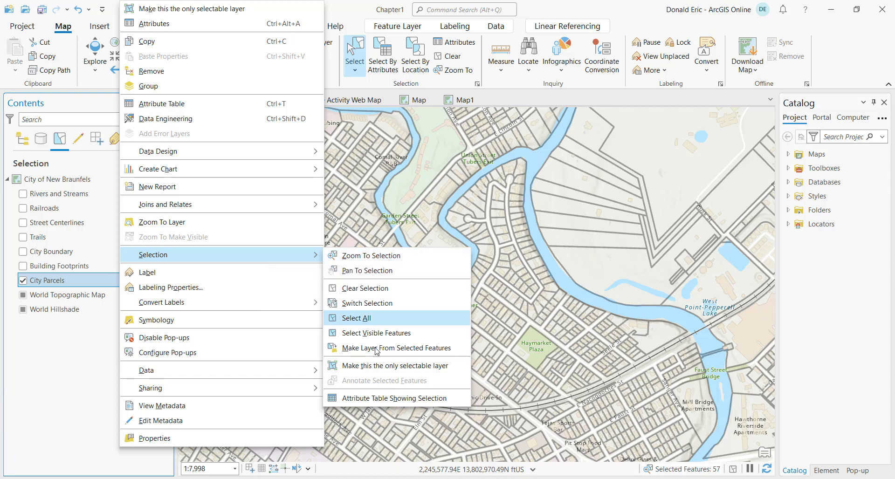
left_click(387, 257)
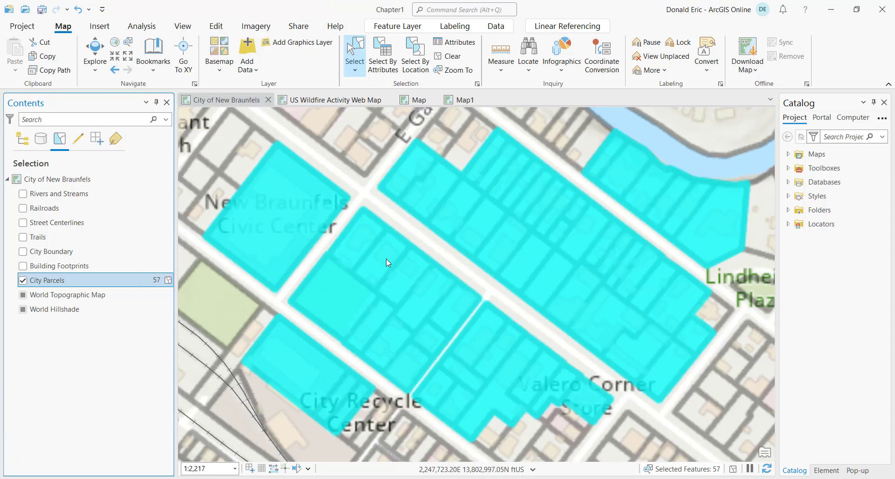
Step: Make a new layer from the selected City Parcels features and list the map's layers by drawing order
right_click(77, 286)
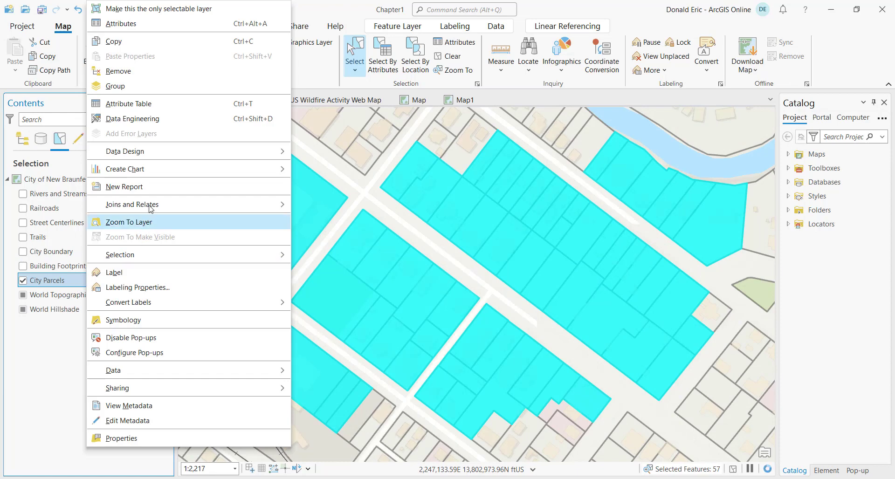
mouse_move(158, 254)
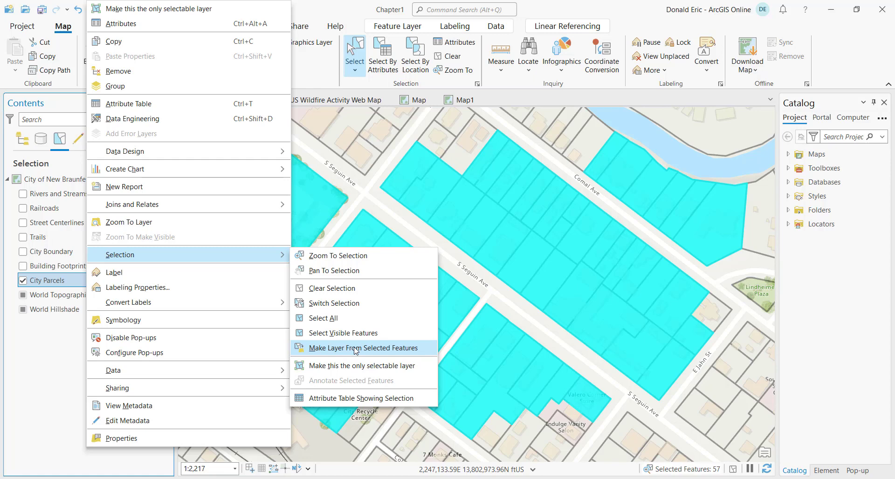
left_click(386, 351)
left_click(21, 139)
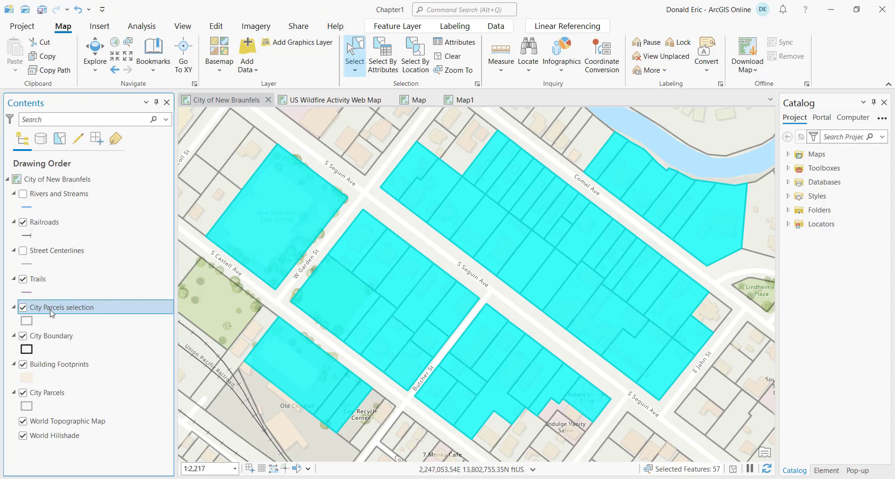
Step: Hide the Building Footprints and City Parcels layers so only the City Parcels selection layer's parcels are drawn
left_click(22, 365)
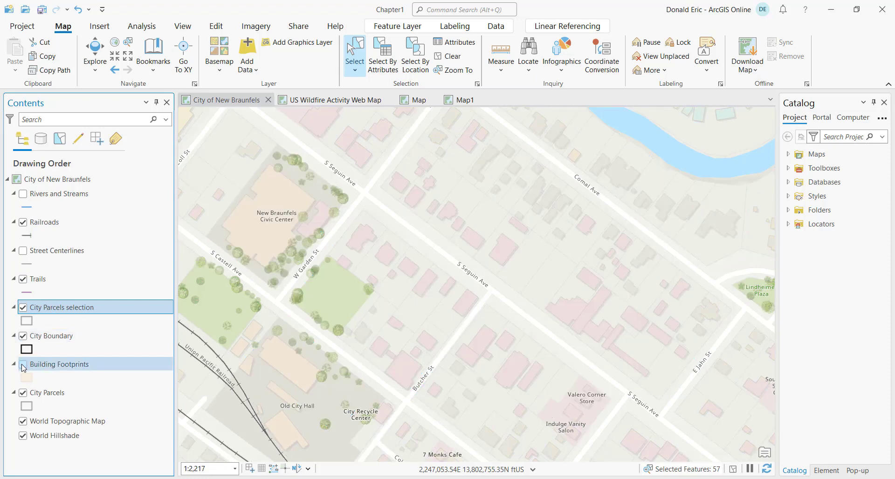
left_click(23, 393)
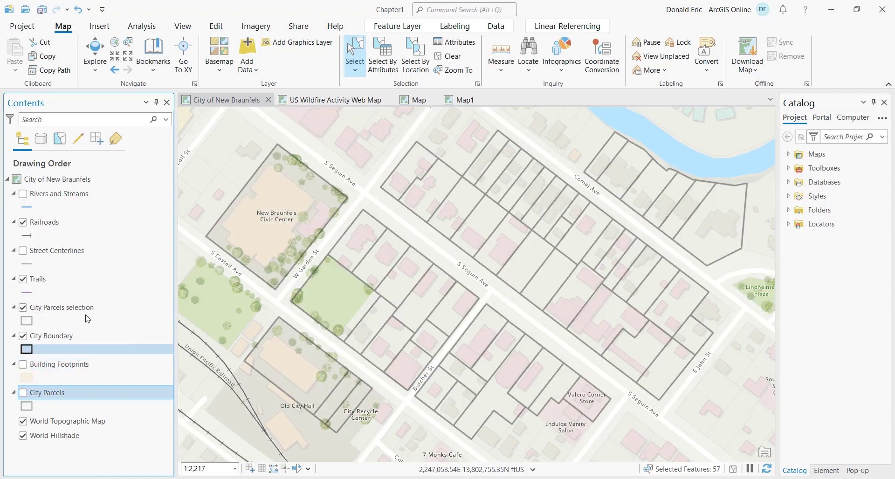
scroll(461, 276, "down", 2)
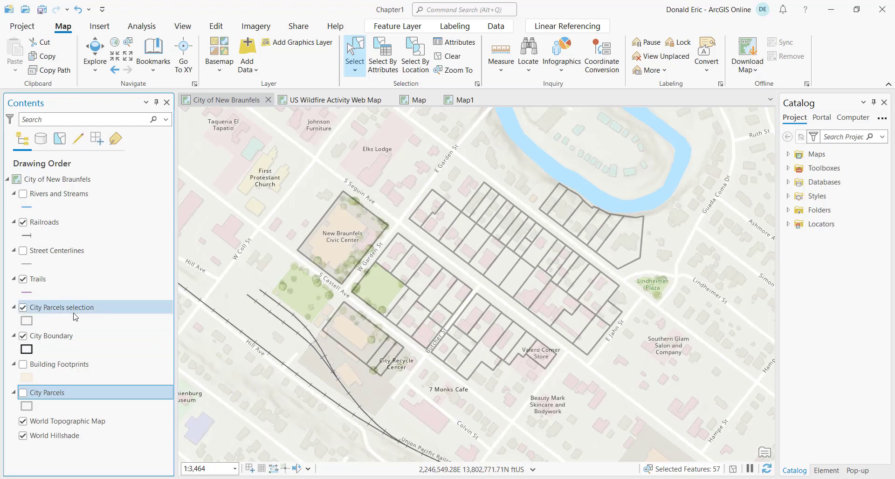
left_click(107, 309)
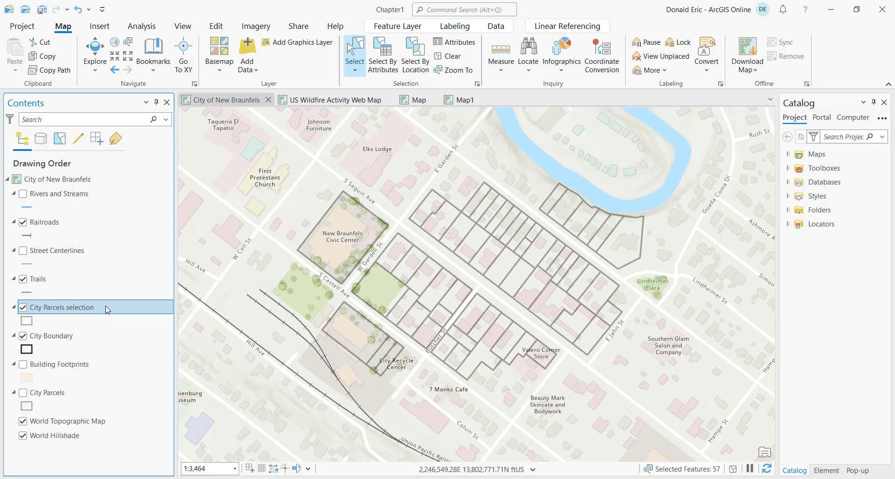
right_click(107, 310)
mouse_move(166, 346)
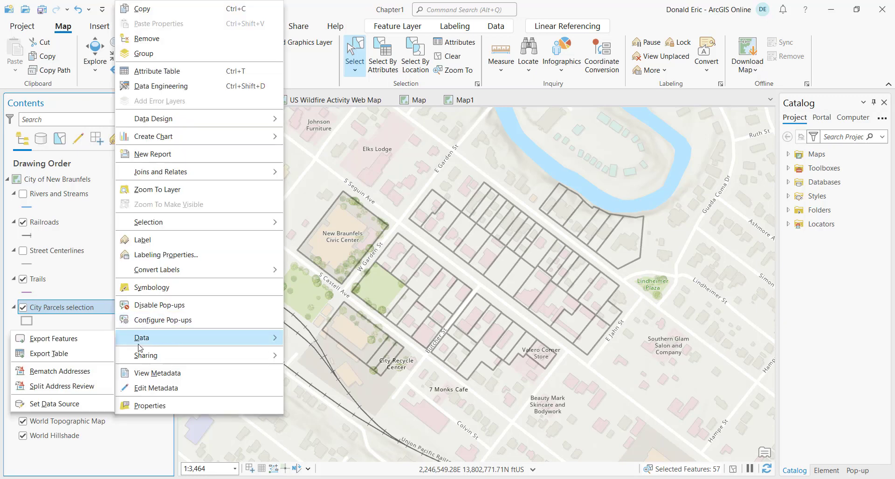
left_click(84, 348)
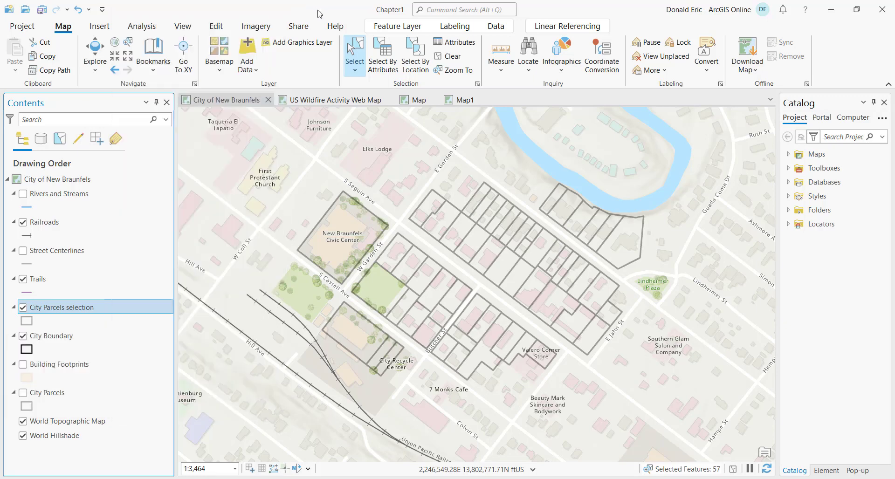
Step: Remove the City Parcels selection layer from the map and turn the City Parcels layer back on
right_click(77, 311)
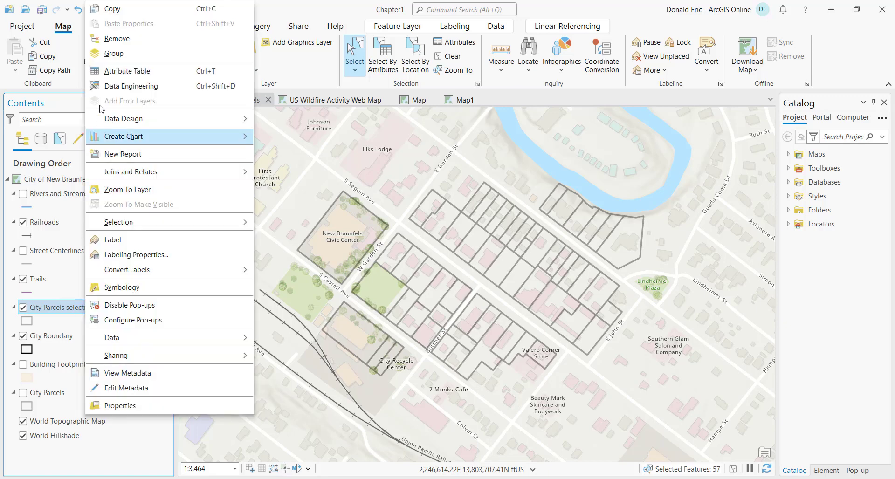
left_click(113, 41)
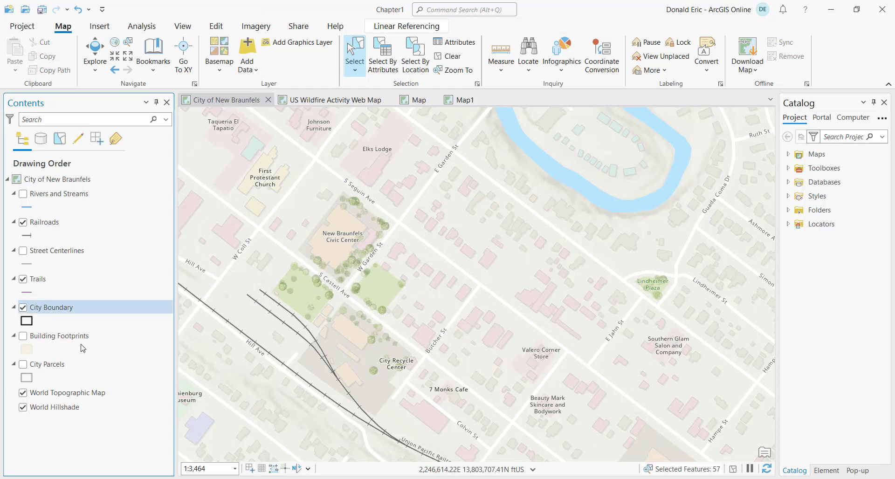
left_click(23, 364)
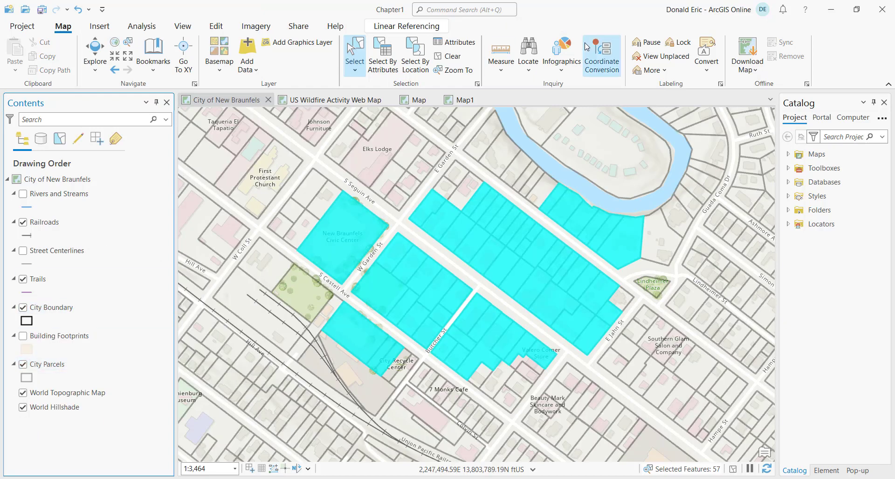
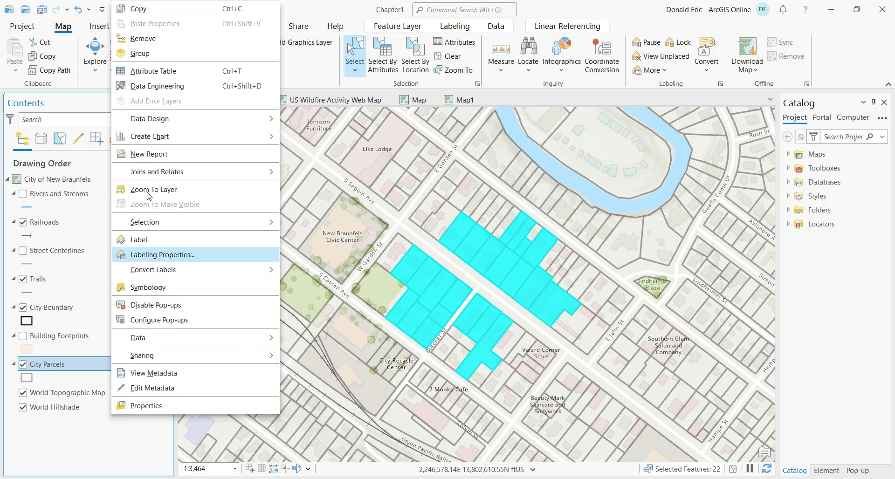
Step: Open the City Parcels attribute table, show only its selected records, and close the table
left_click(157, 74)
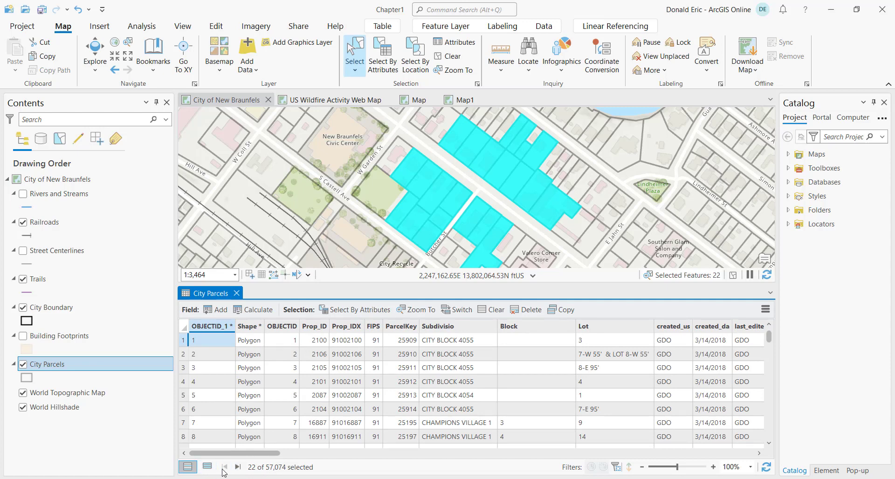
left_click(208, 467)
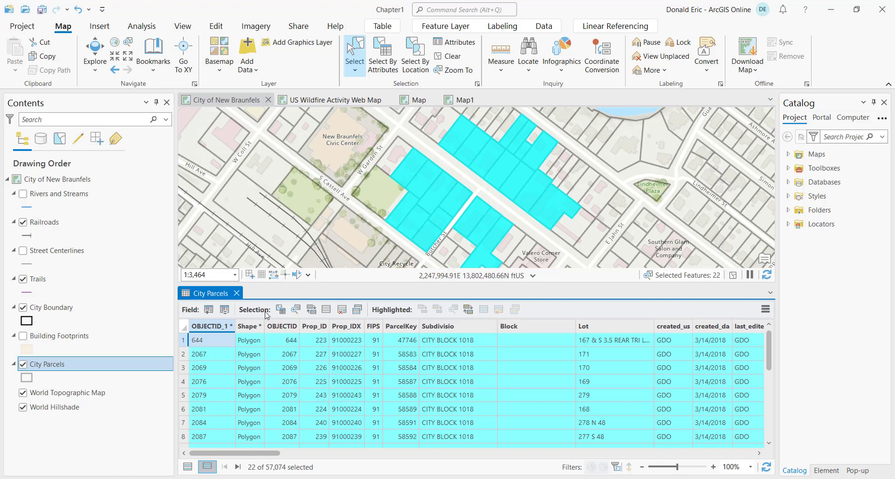
left_click(237, 293)
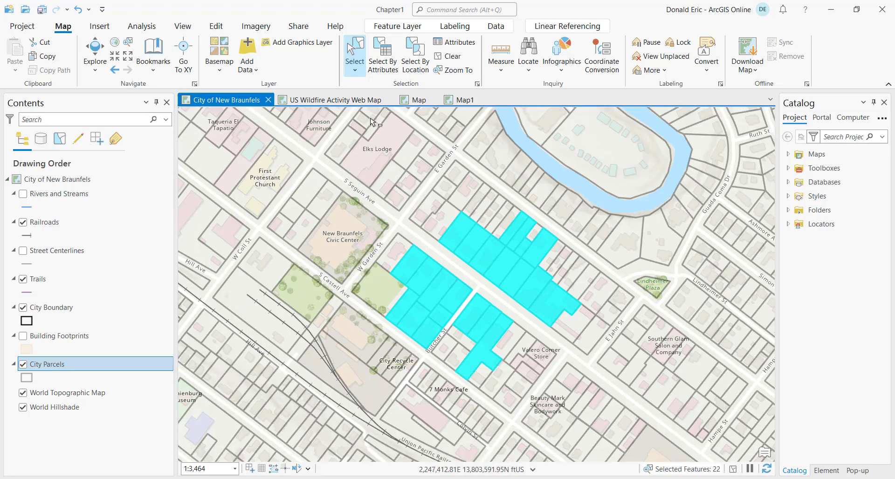
Step: Open the selected parcels' attributes in a wider pane and go through the entries to the second BECKER INVESTMENTS LP parcel
left_click(459, 45)
left_click_drag(778, 200, 688, 201)
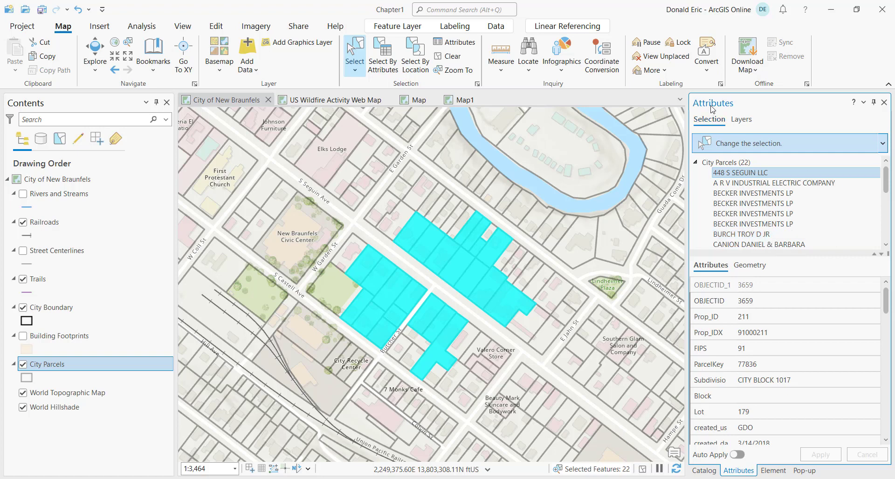
left_click(747, 184)
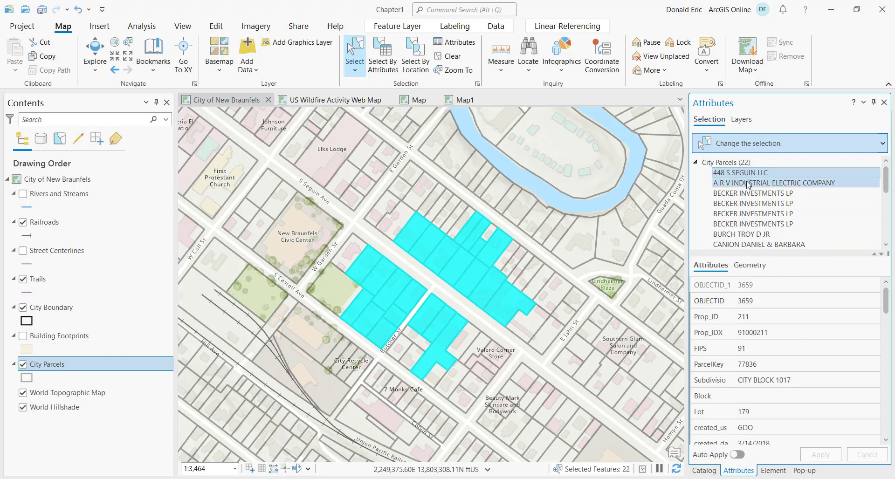
left_click(747, 193)
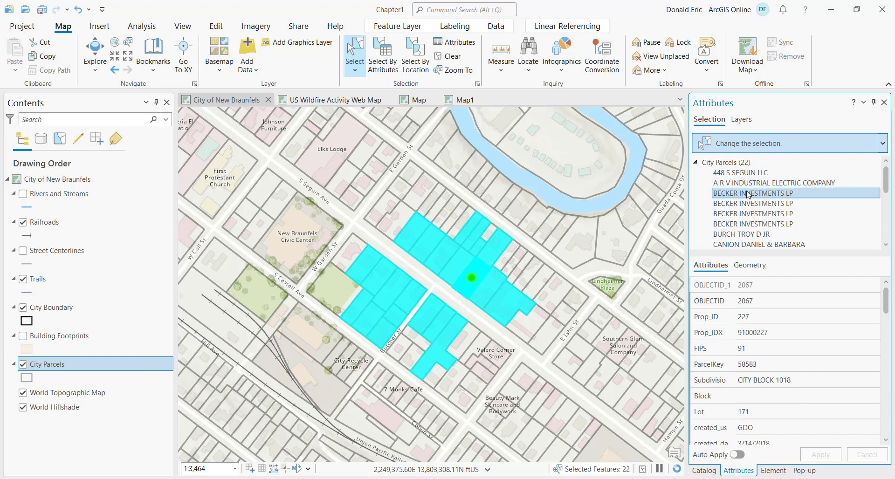
left_click(729, 204)
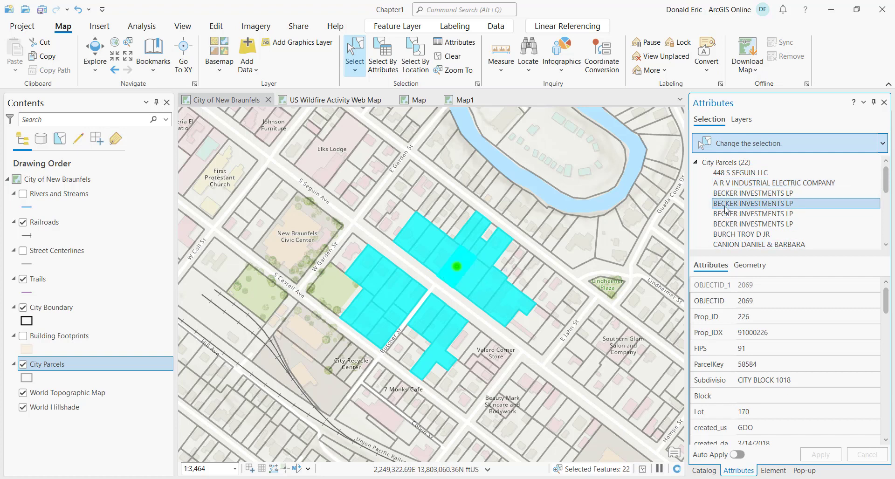
Step: Replace the Owner_Name of the third BECKER INVESTMENTS LP parcel with Main St., and discard the edit while closing the attributes
left_click(730, 217)
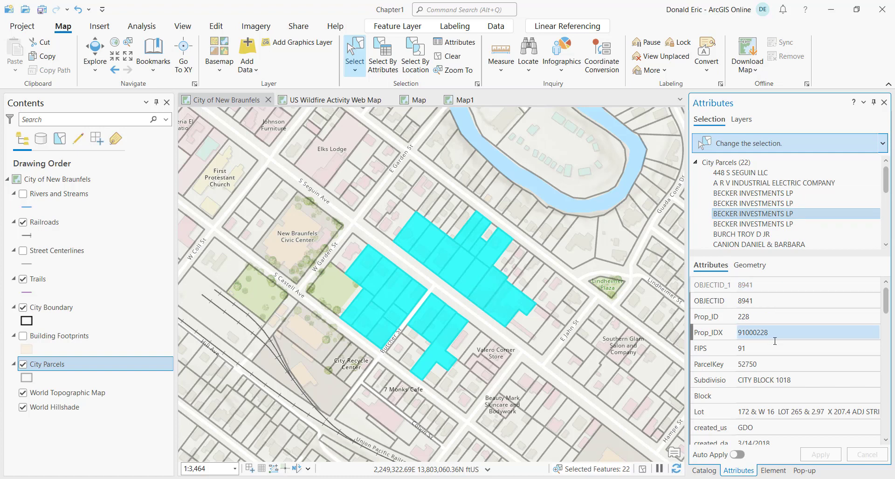
scroll(780, 348, "down", 5)
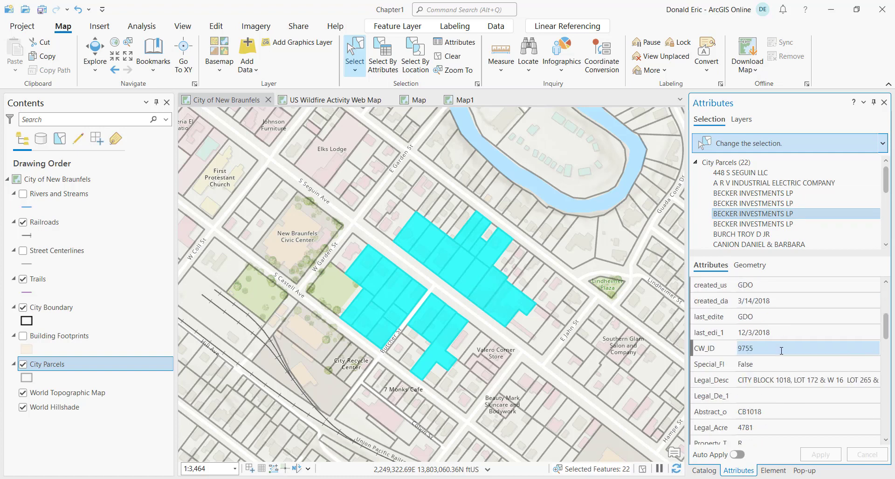
scroll(781, 350, "down", 2)
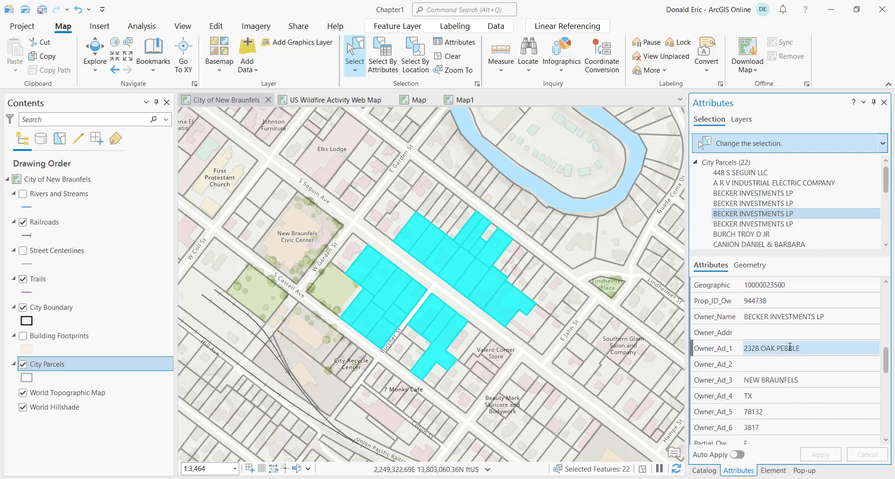
left_click(828, 317)
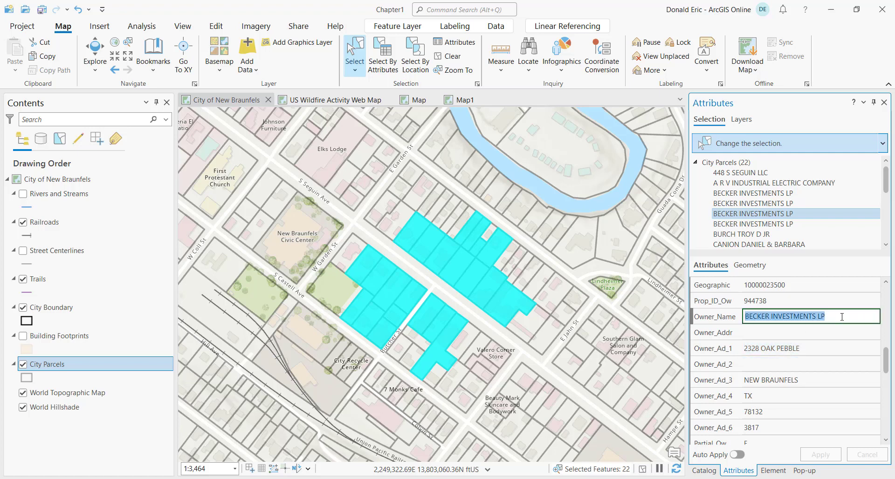
double_click(842, 317)
left_click_drag(841, 316, 742, 316)
type("Main St.")
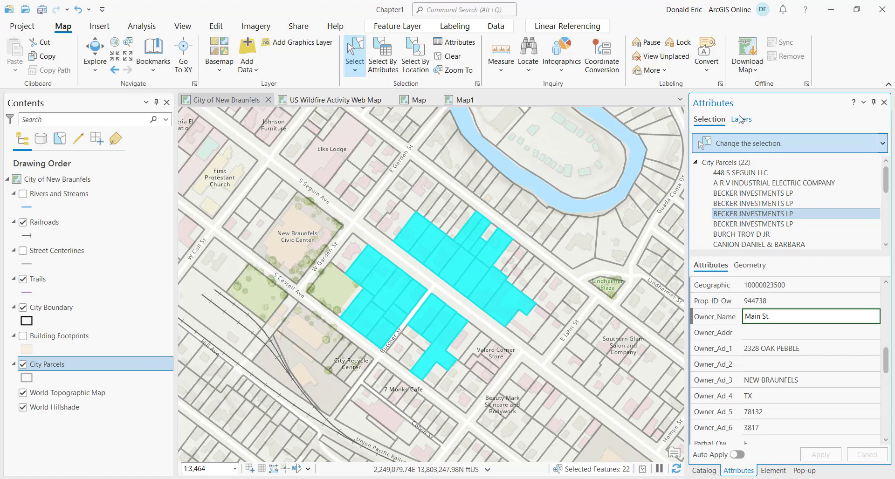
left_click(884, 103)
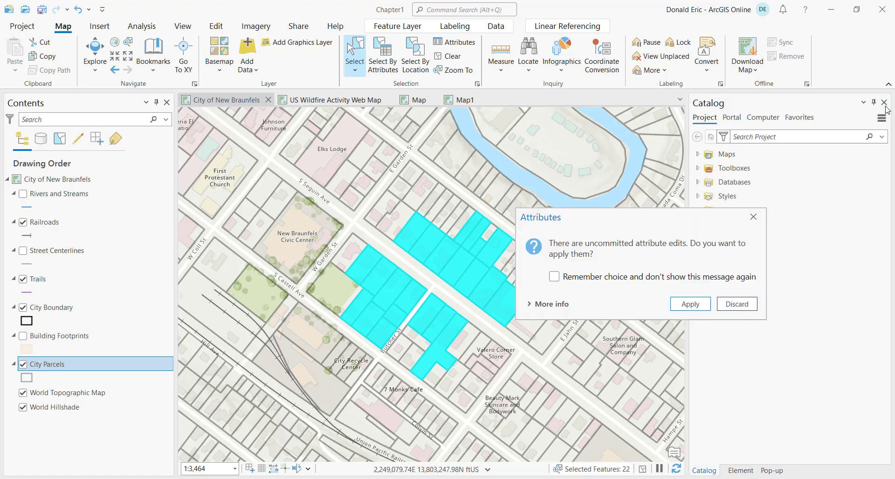
left_click(737, 306)
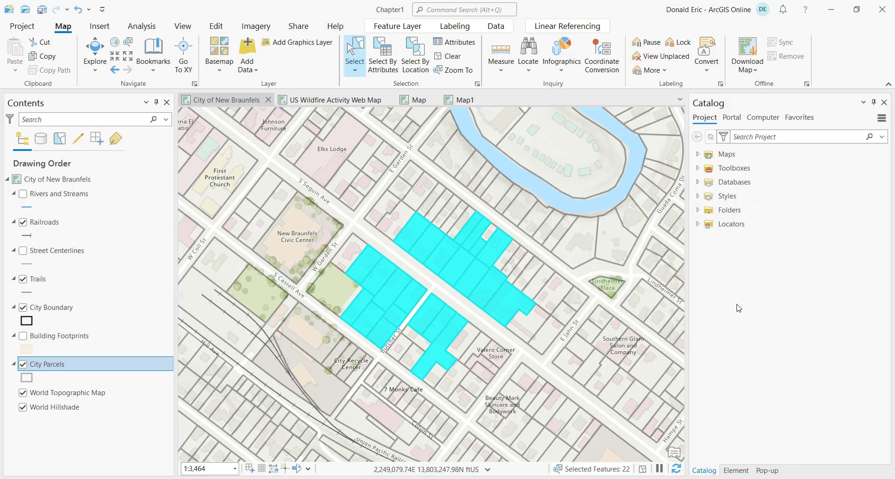